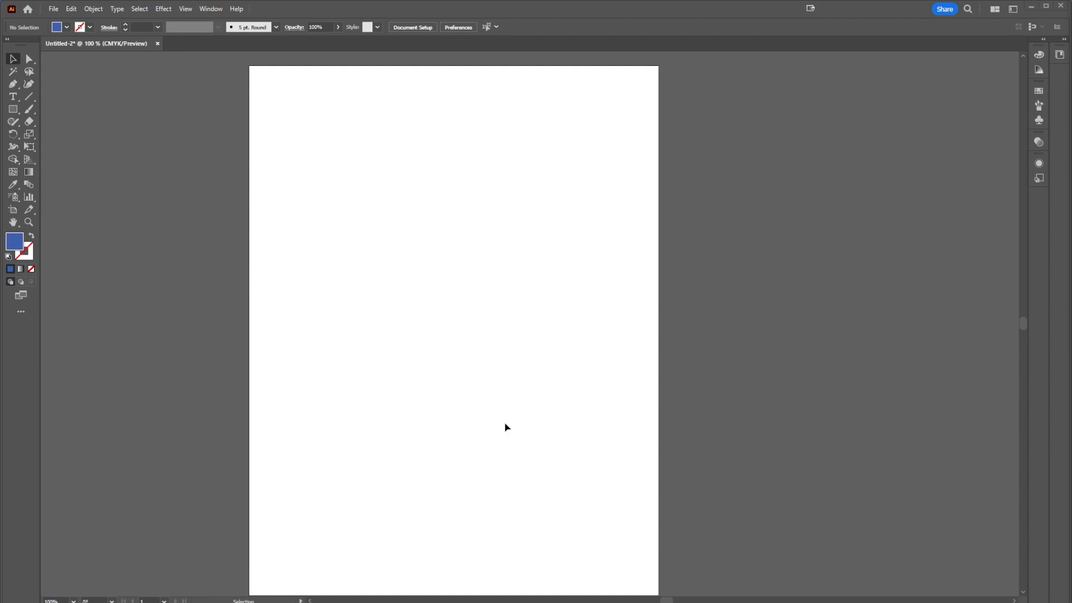
Step: Place the linked photo AdobeStock_316174349.jpeg across the upper part of the artboard, about 568 x 379 pt
click(55, 10)
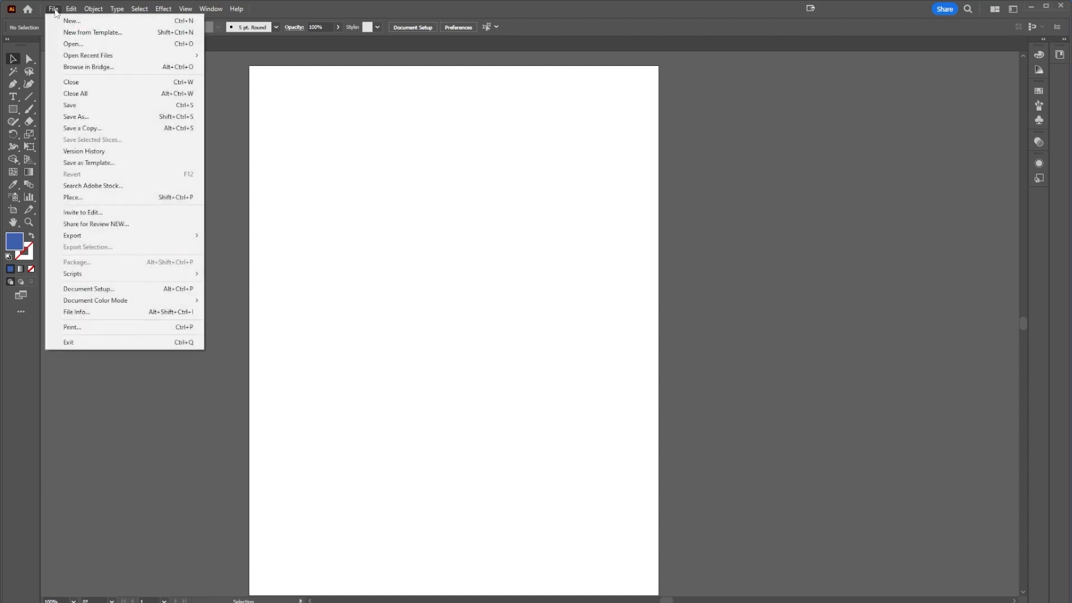
click(83, 198)
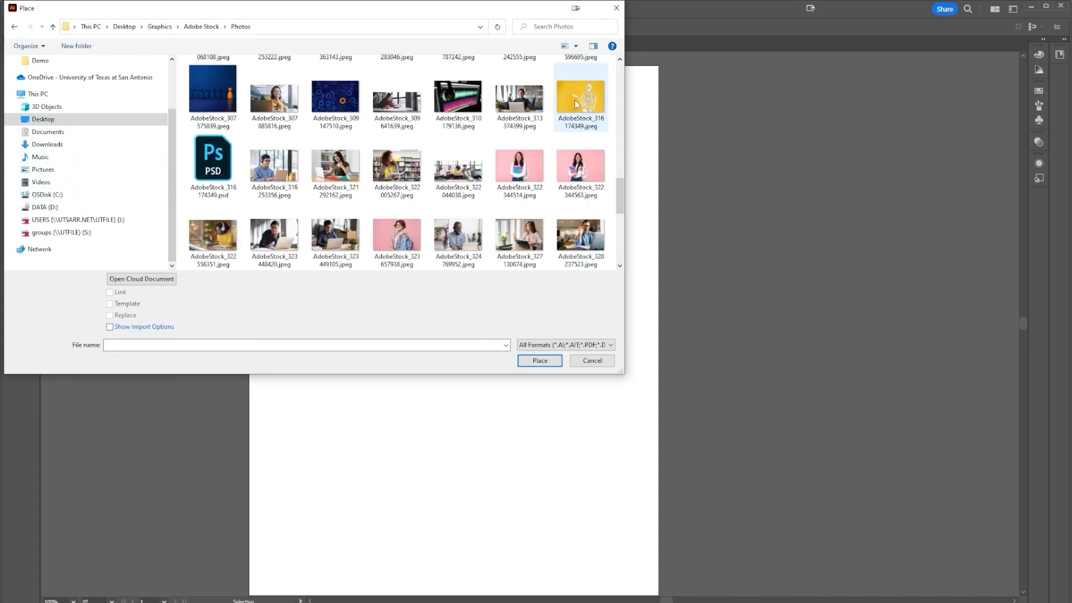
click(574, 100)
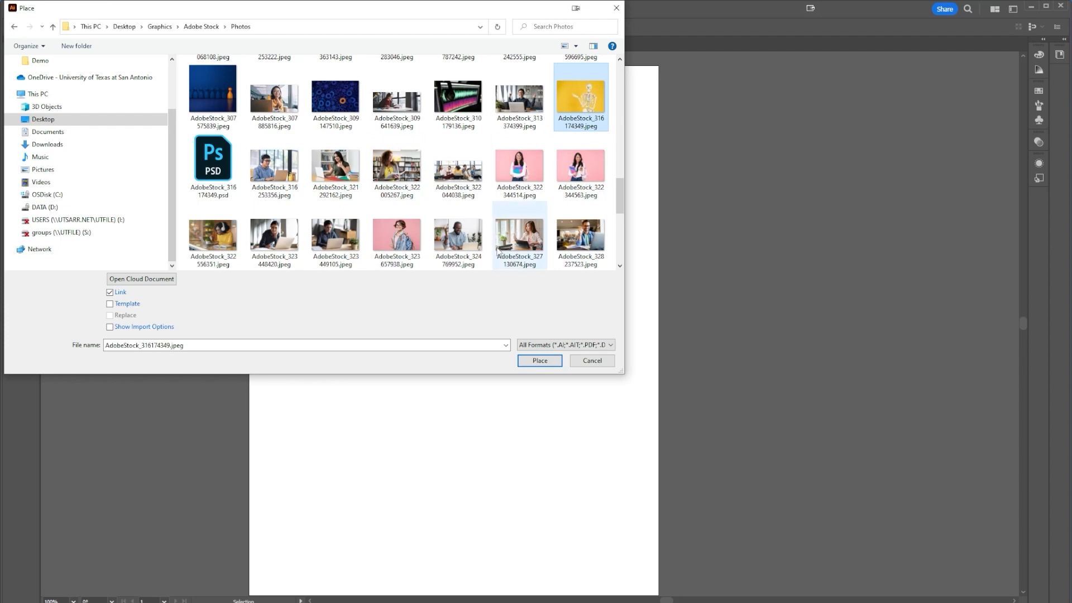
click(530, 364)
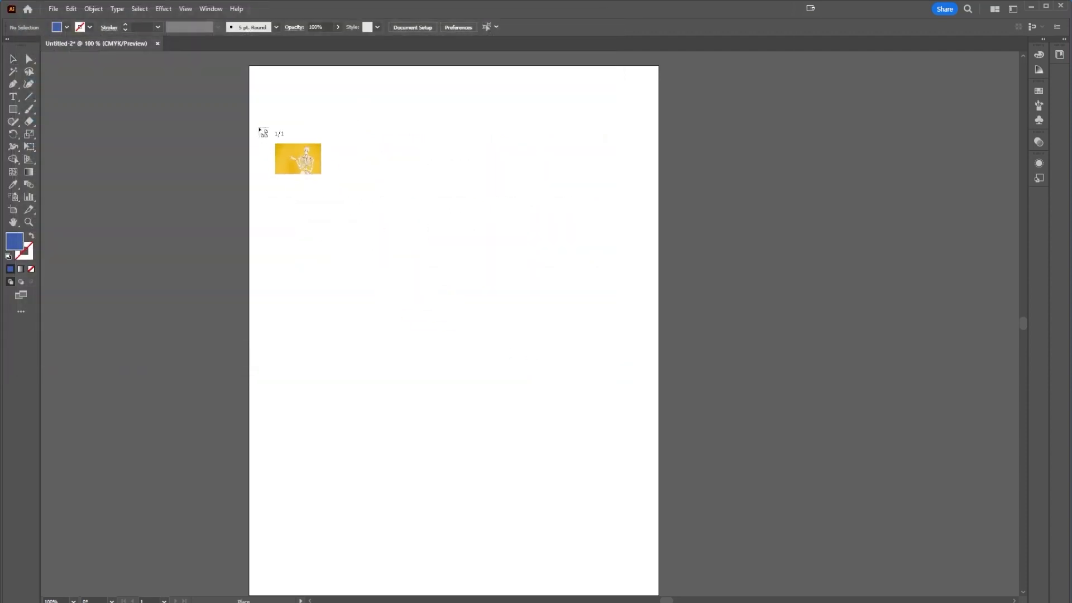
mouse_move(387, 210)
mouse_down()
mouse_move(603, 320)
mouse_move(642, 354)
mouse_up()
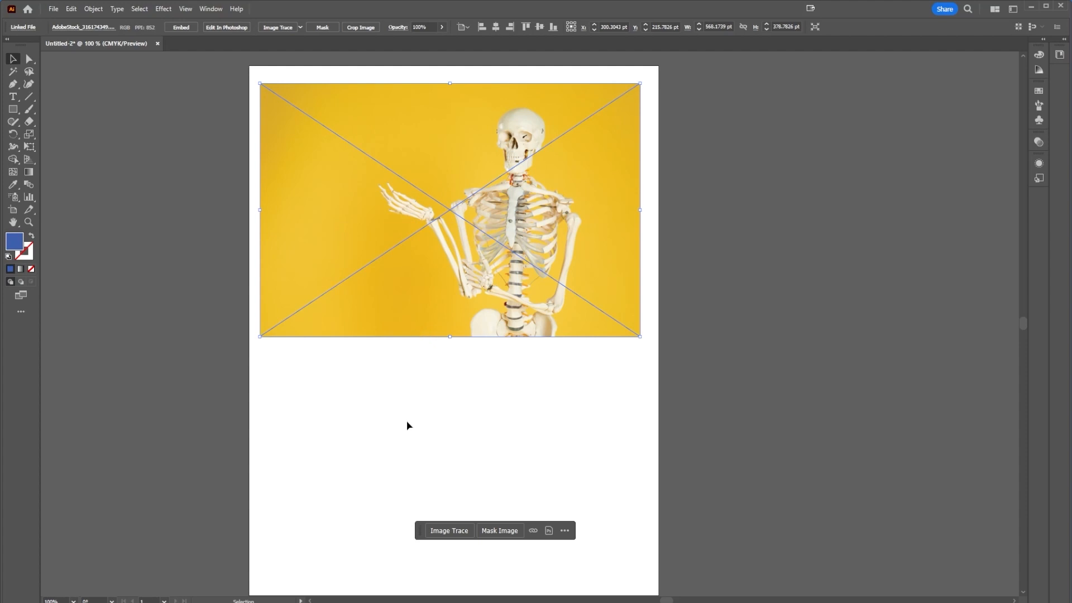
Step: Reposition the contextual task bar just below the placed photo and open the Image Trace settings
drag(420, 534, 427, 383)
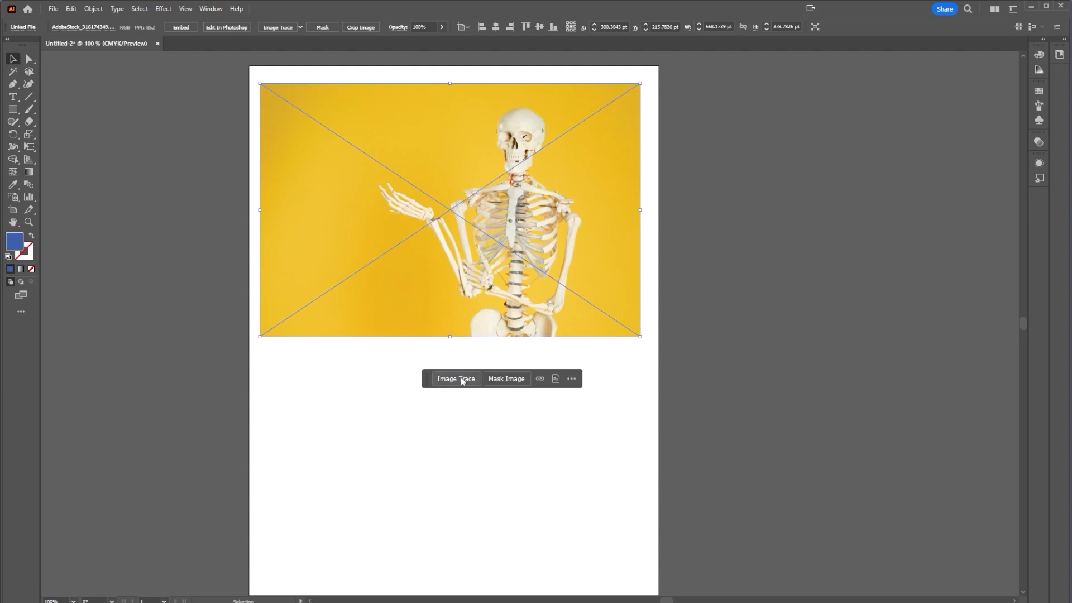
drag(426, 379, 420, 448)
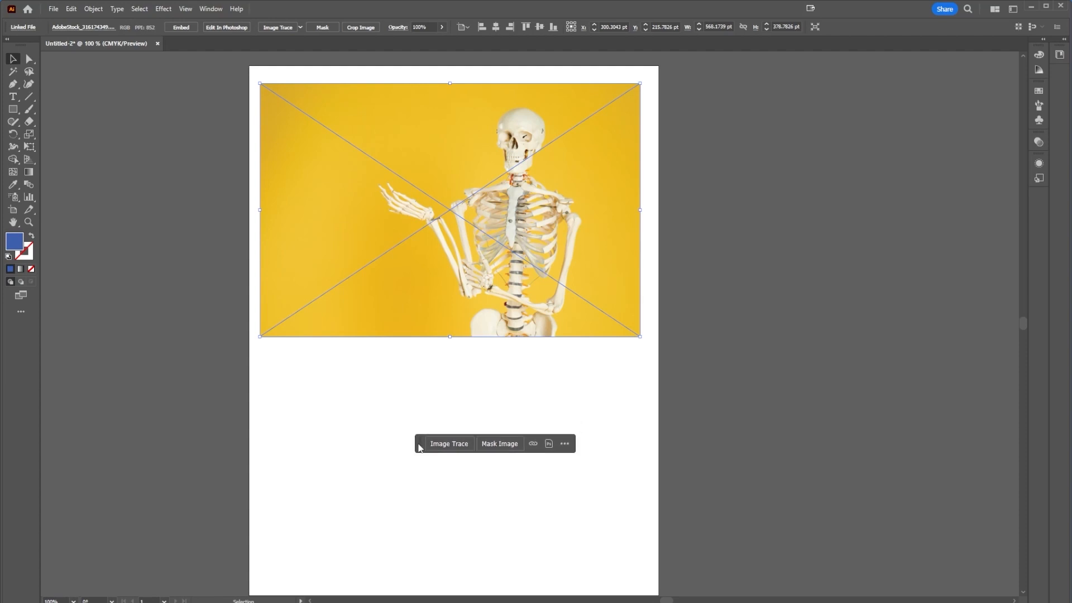
click(218, 11)
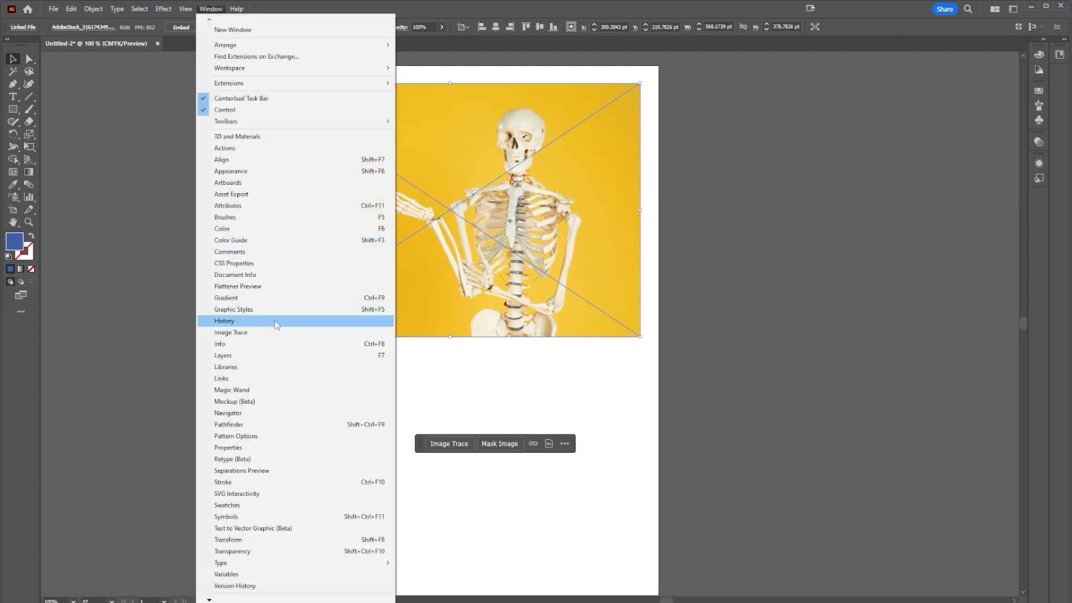
click(288, 333)
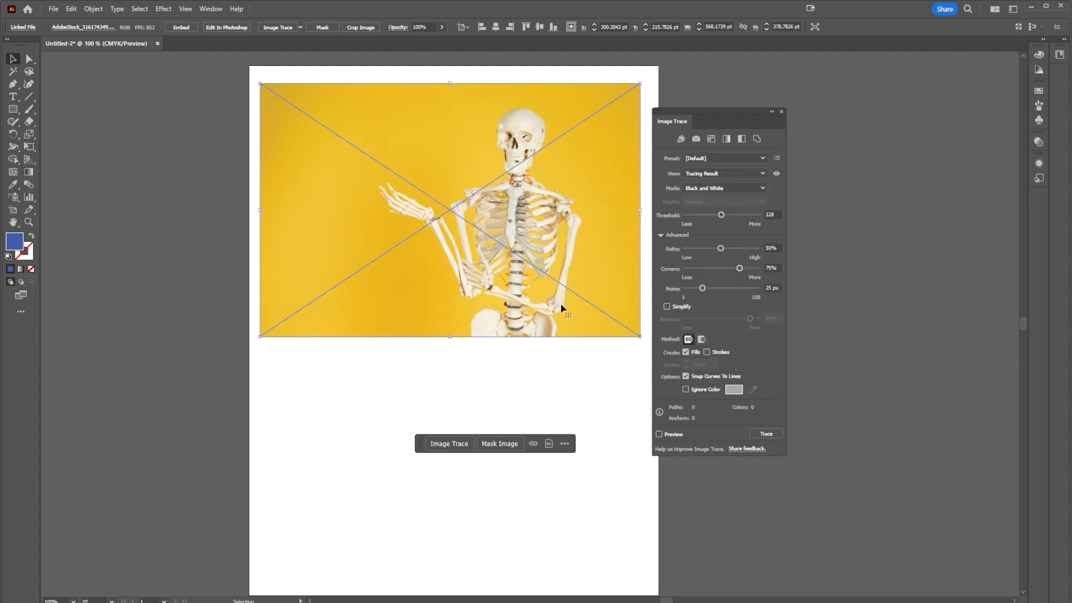
Step: Turn on the trace preview for the photo and set the Black and White threshold to 172
click(660, 434)
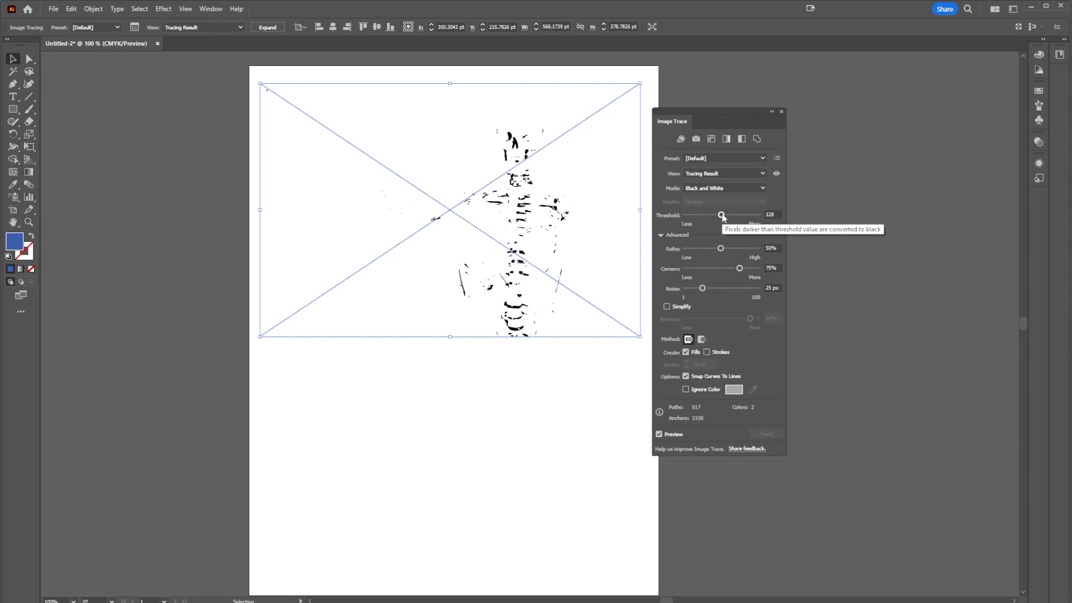
drag(722, 215, 735, 218)
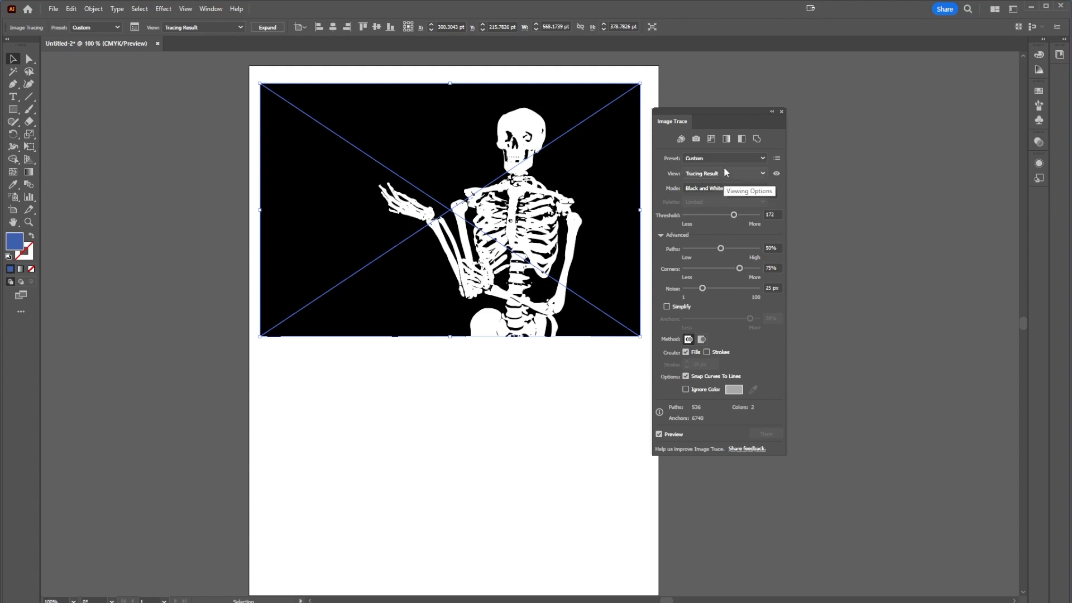
Step: Change the photo's tracing mode to Color and apply the High Fidelity Photo preset
click(719, 190)
click(720, 198)
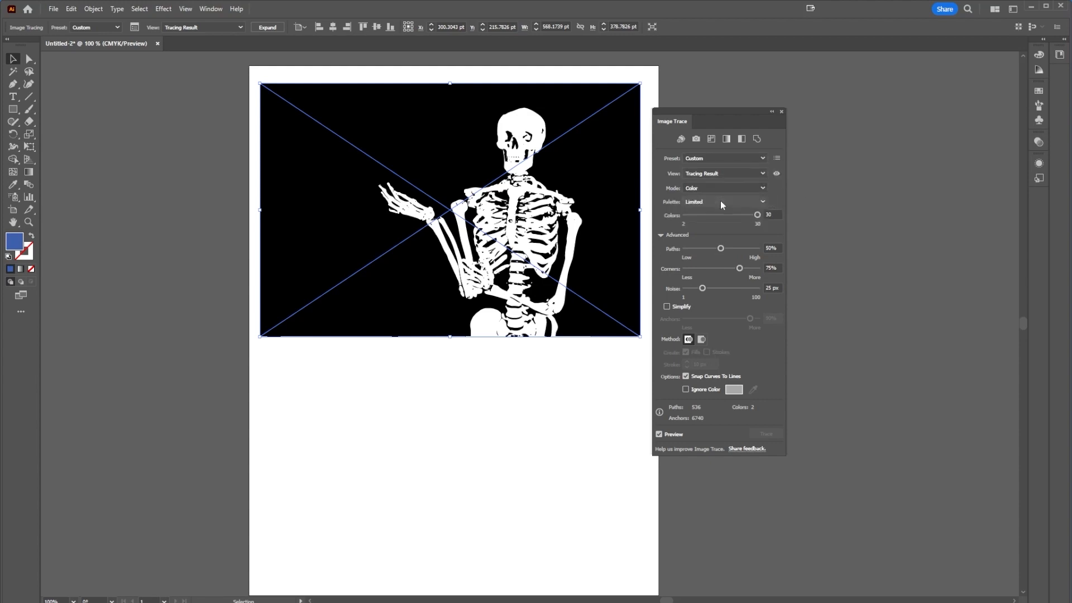
click(709, 157)
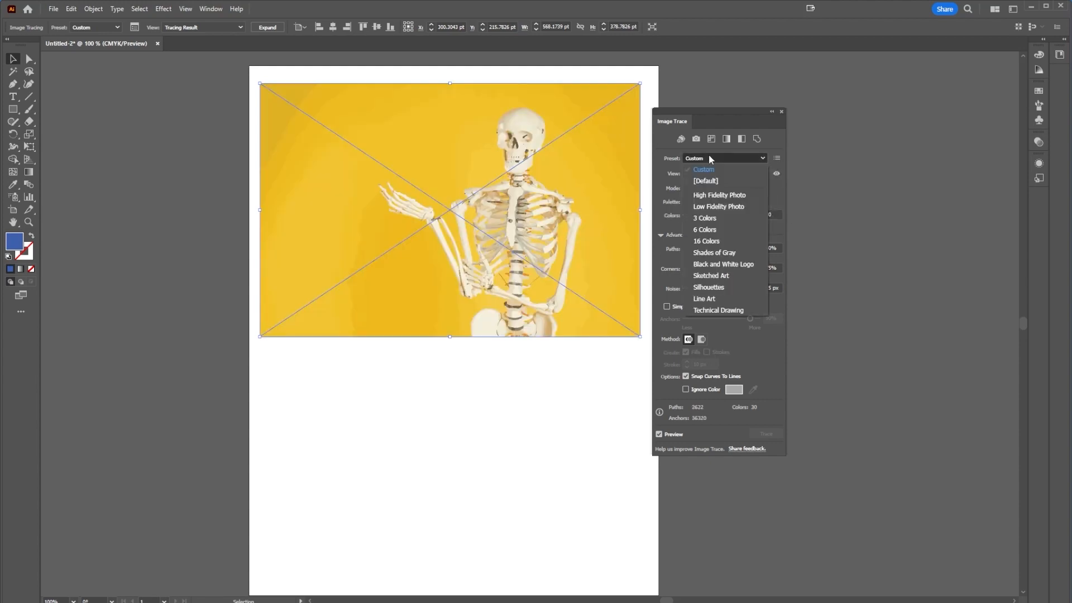
click(718, 195)
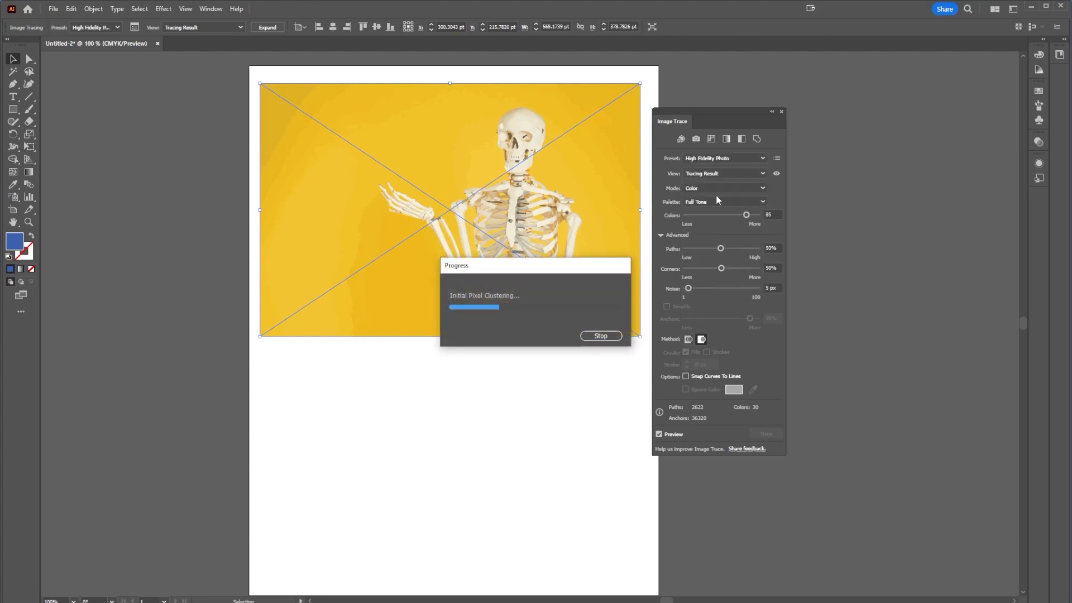
Step: Inspect the skeleton tracing up close and expand it into vector paths
click(28, 223)
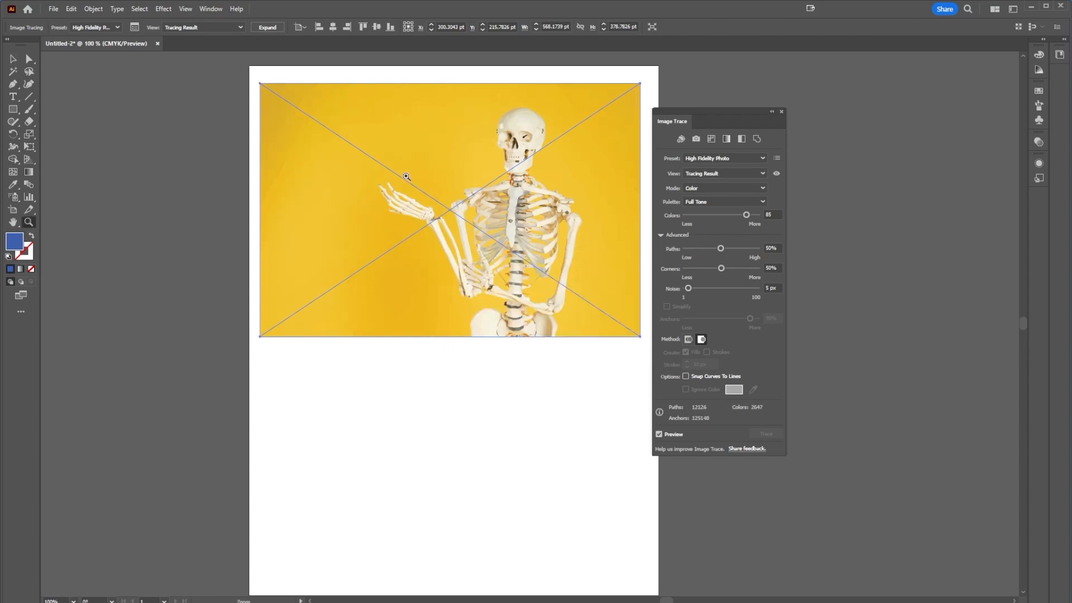
drag(516, 133, 558, 170)
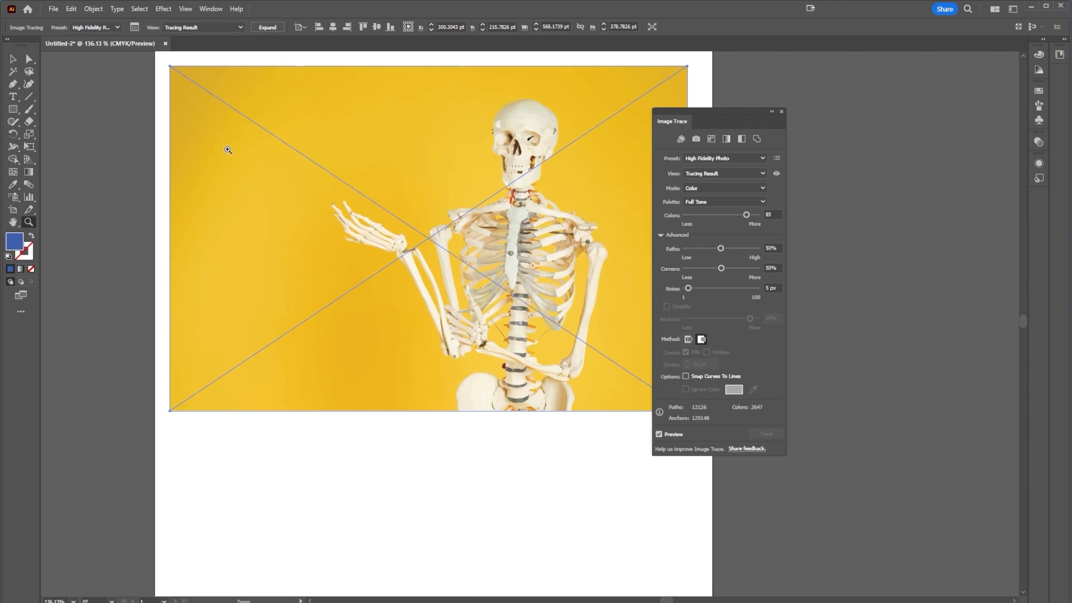
click(19, 60)
click(93, 9)
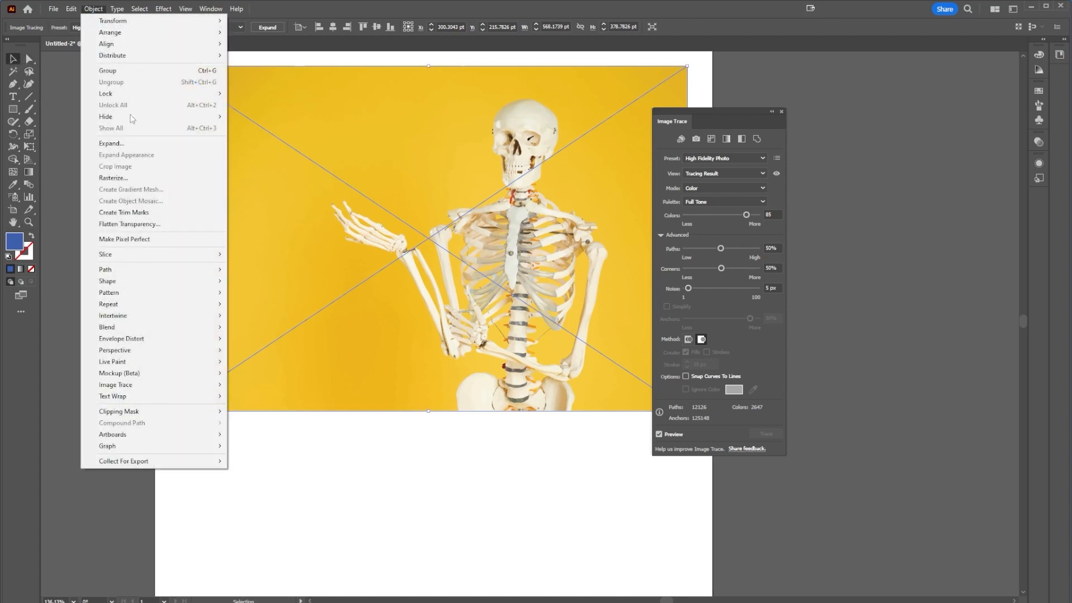
mouse_move(196, 389)
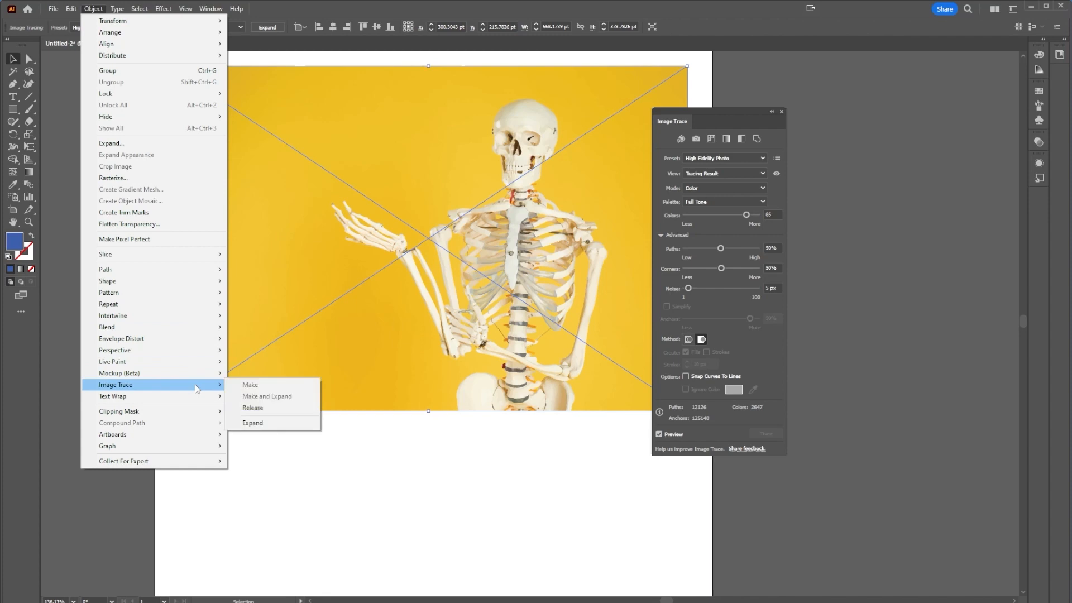
click(273, 428)
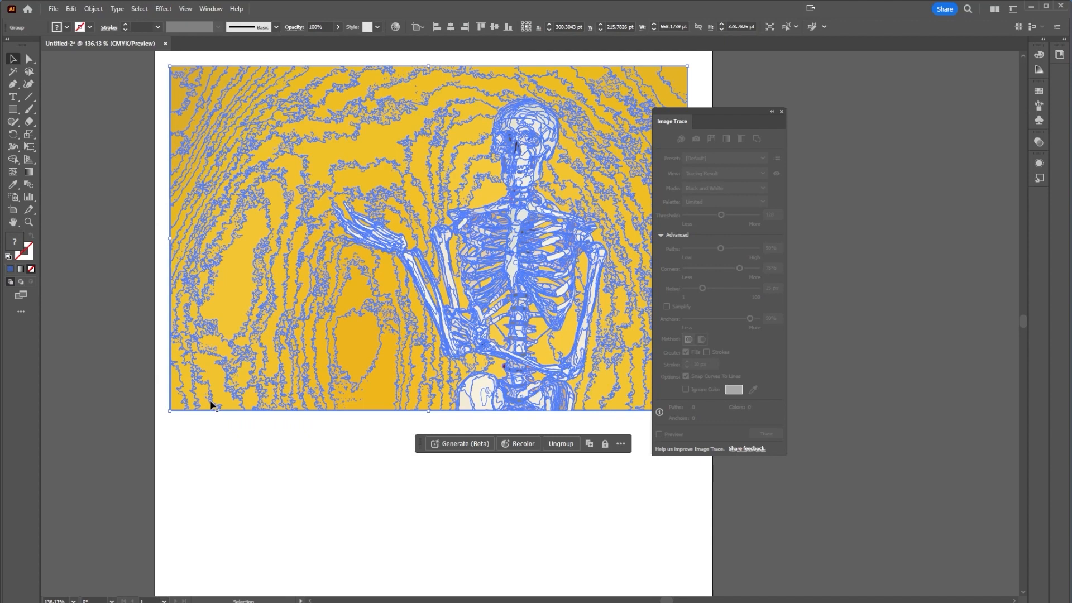
Step: Deselect and reselect the expanded skeleton group, and undo the expansion
click(271, 443)
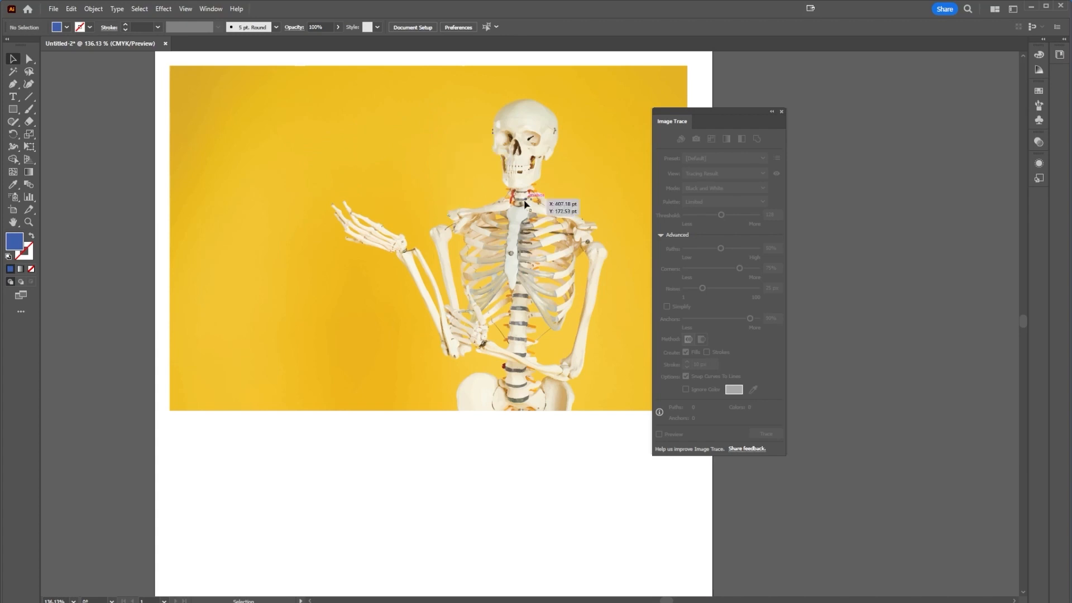
click(494, 252)
click(493, 253)
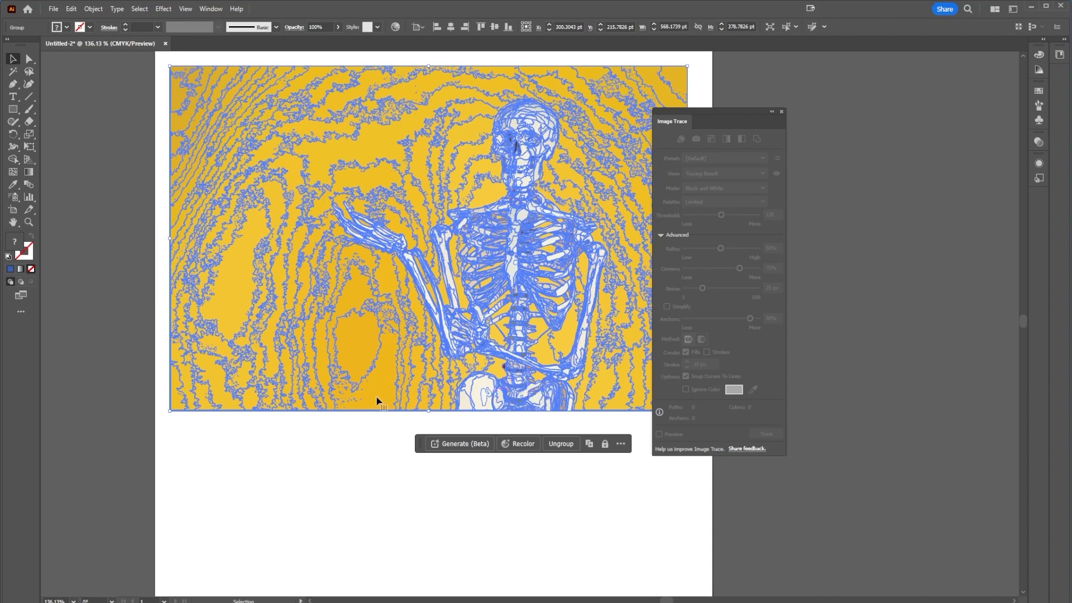
key(a)
Step: Apply the [Default] tracing preset to the photo and change its mode to Color
click(737, 158)
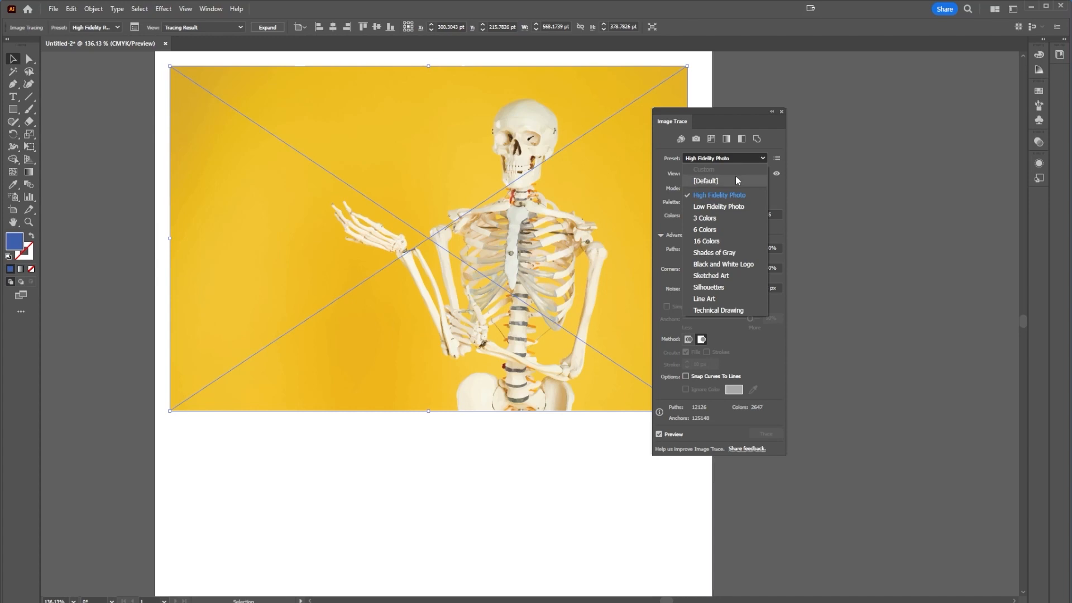
click(734, 181)
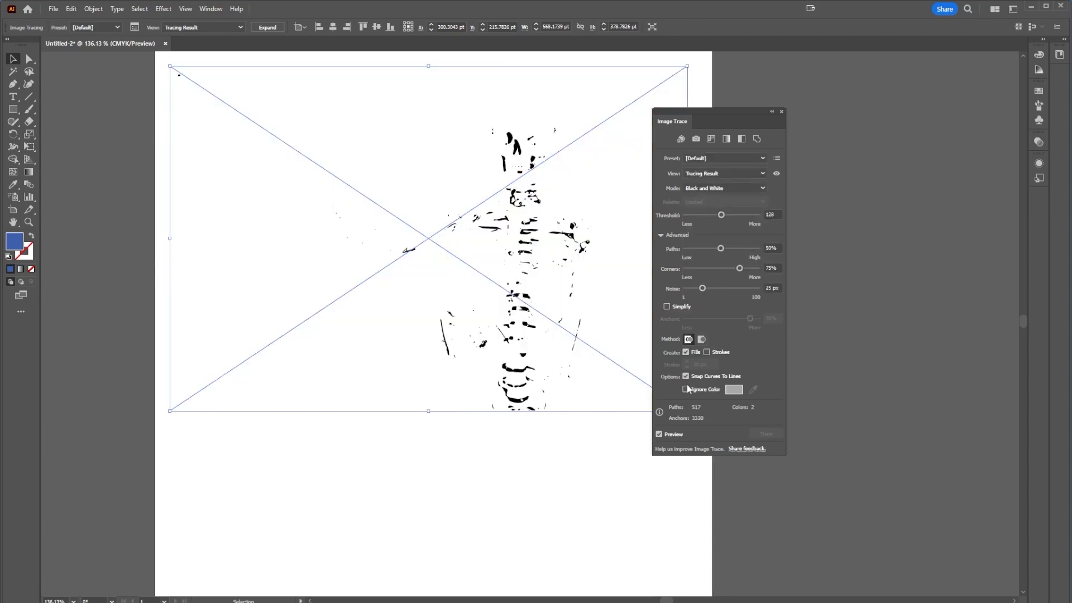
click(720, 189)
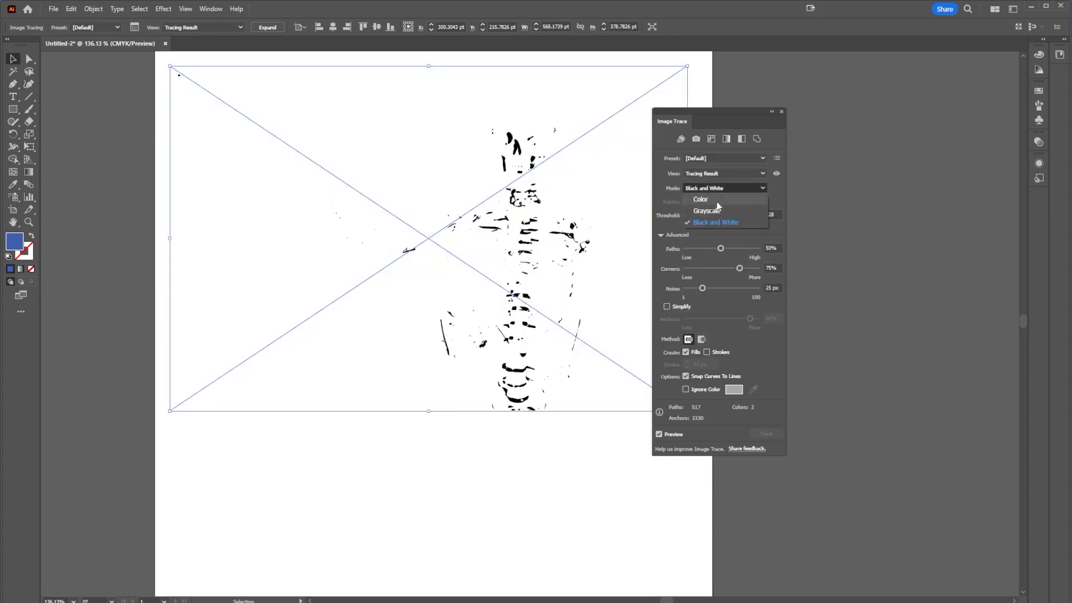
click(716, 198)
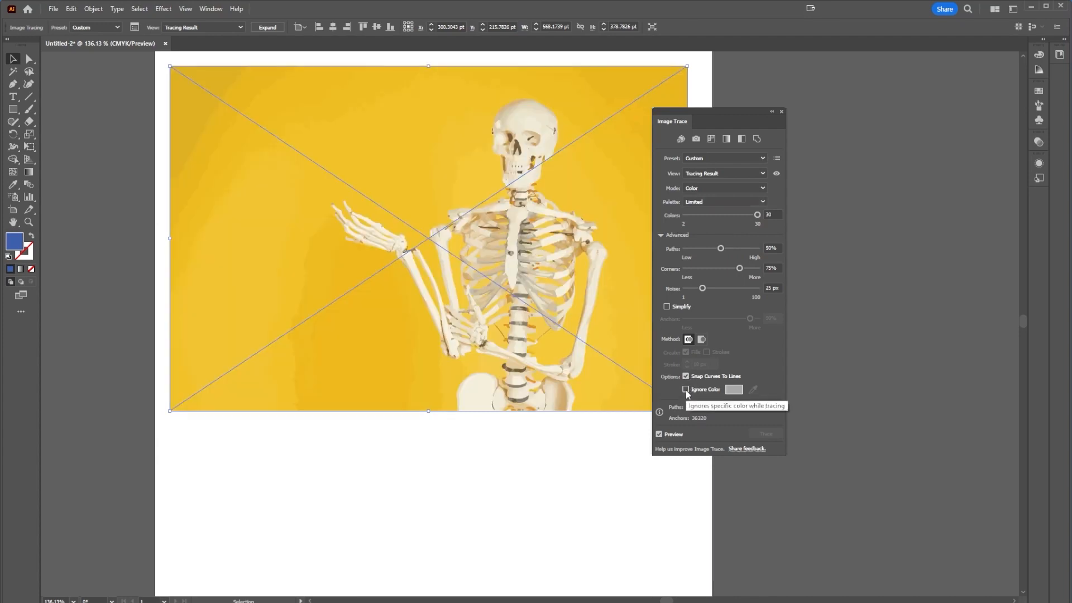
Step: Enable Ignore Color for the tracing and sample the photo's yellow background as the ignored color
click(685, 389)
click(753, 390)
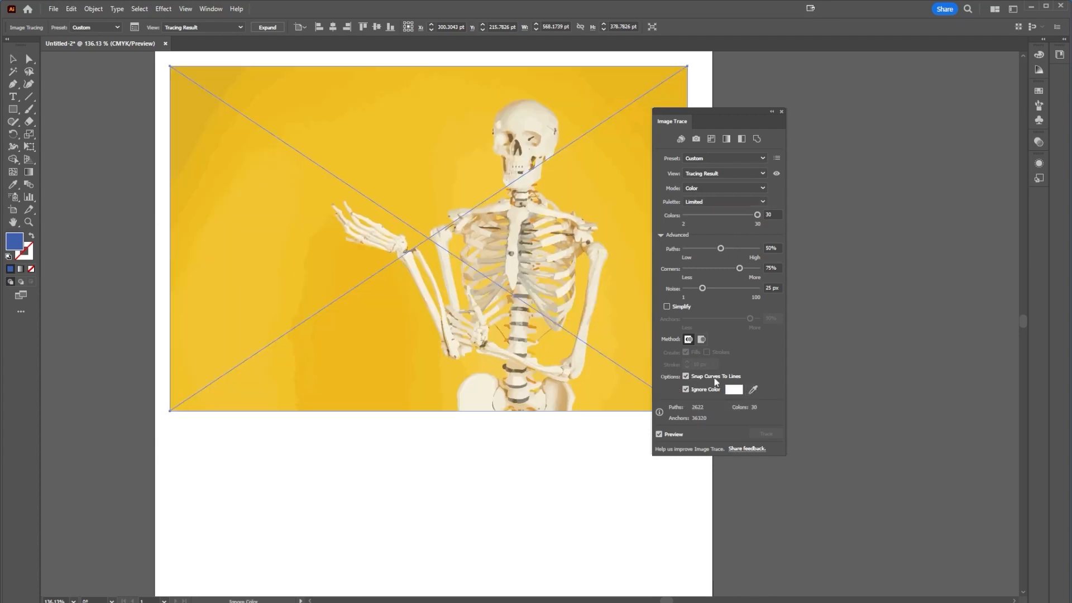
click(295, 243)
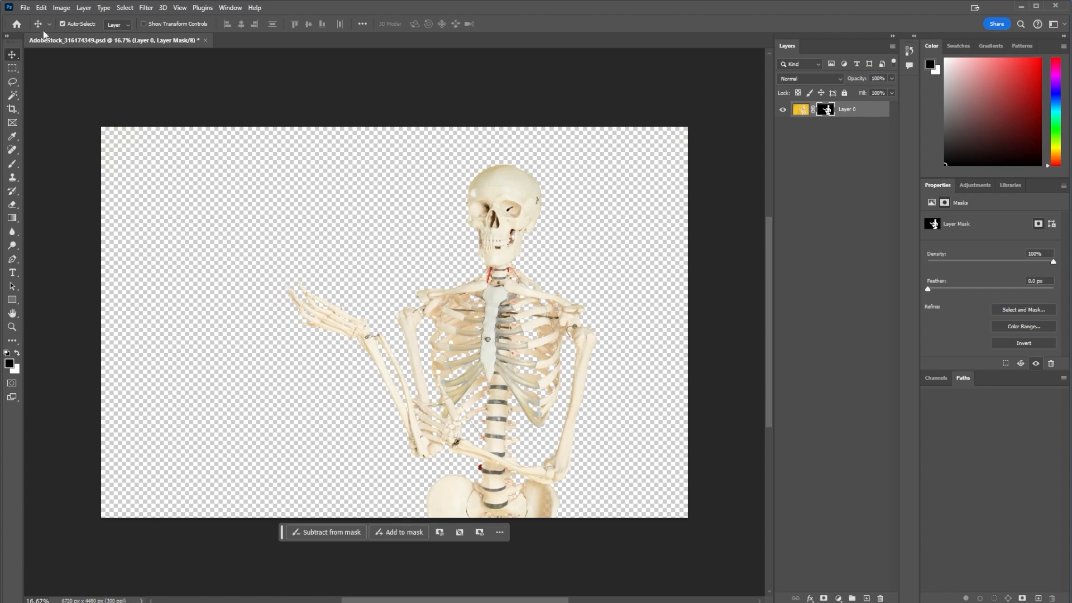
Step: In Photoshop, look through the export options for the masked skeleton on a transparent background
click(25, 8)
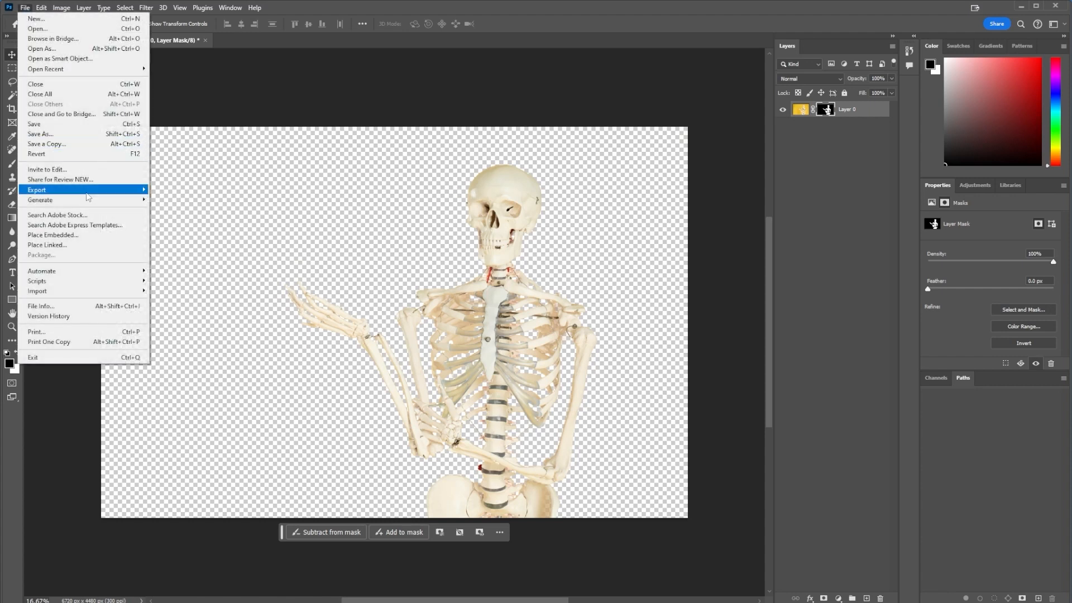
mouse_move(89, 195)
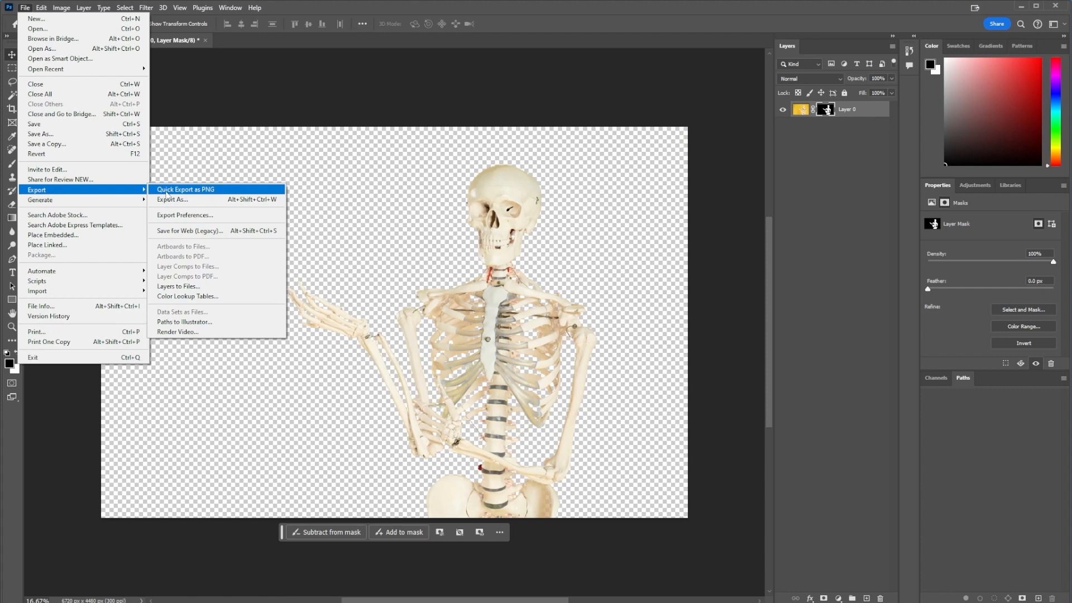
click(226, 144)
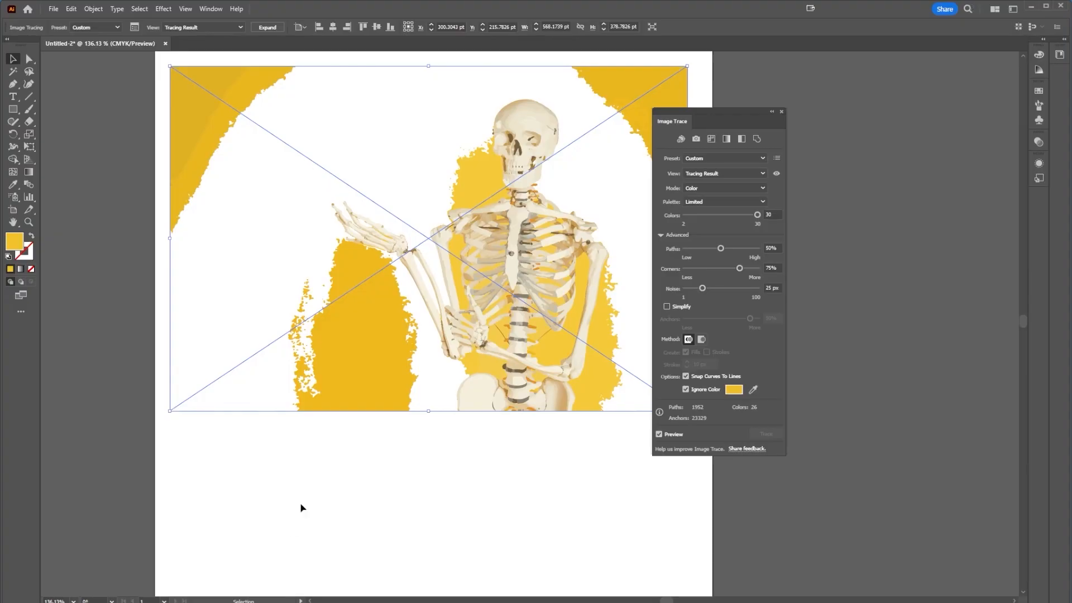
Step: In Illustrator, place the transparent-background skeleton image below the traced photo, about 512 x 341 pt
scroll(301, 505, down, 5)
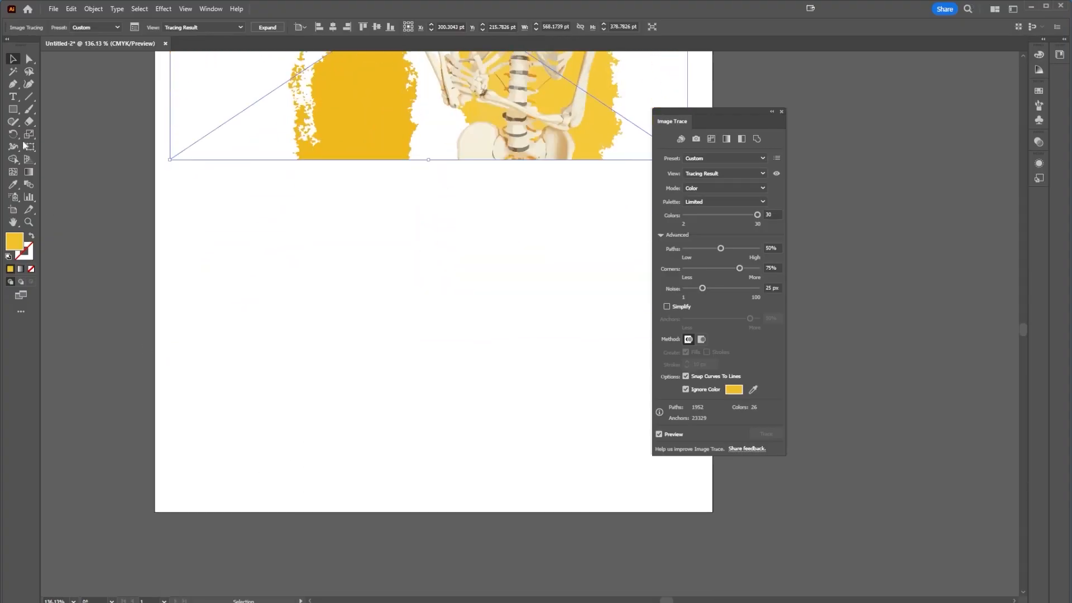
click(53, 10)
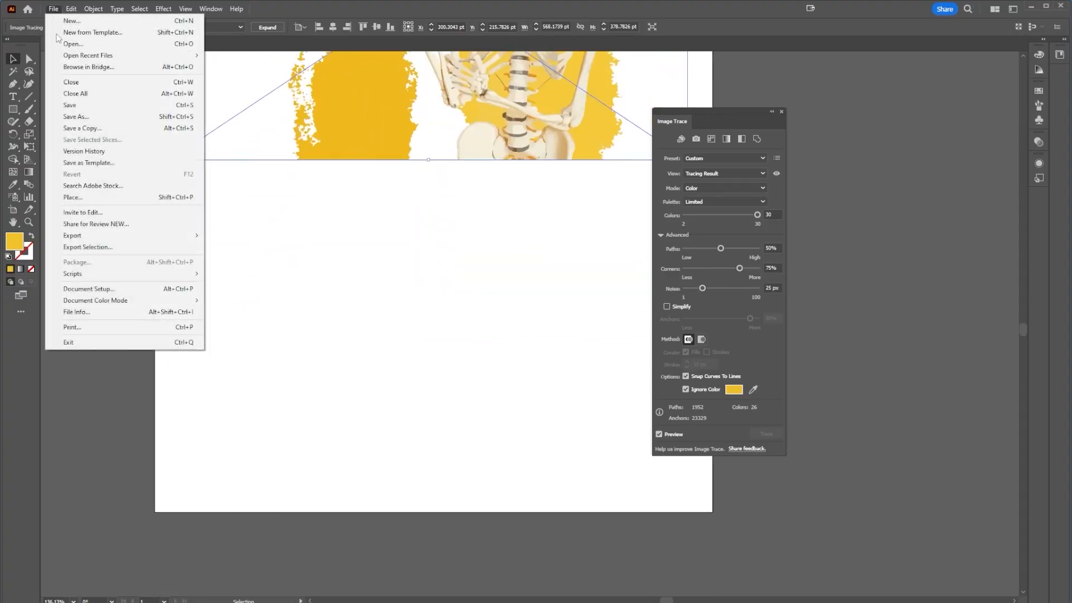
click(74, 198)
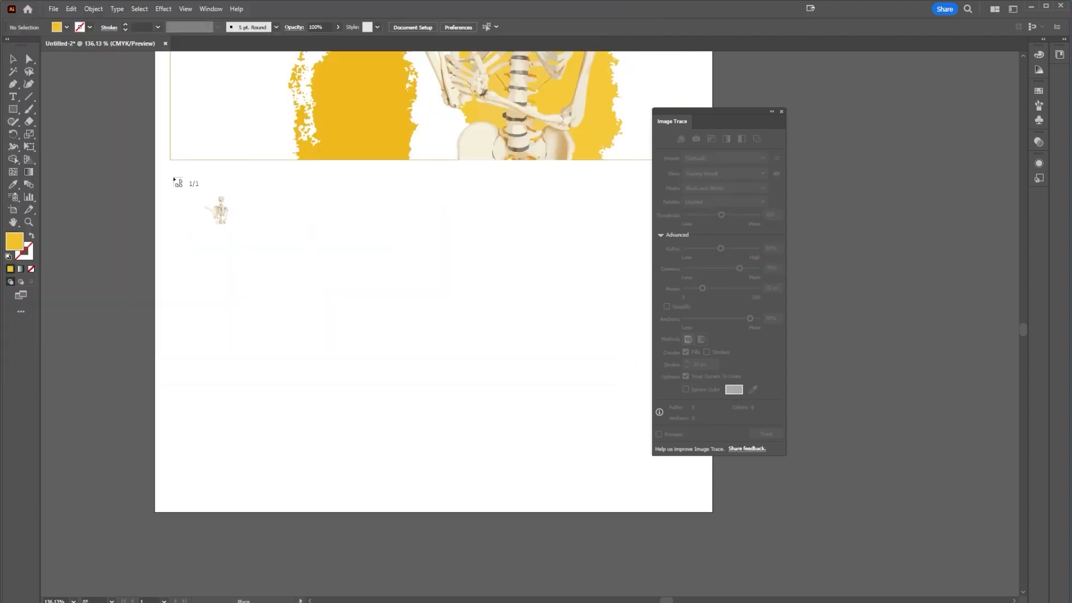
mouse_move(173, 176)
mouse_down()
mouse_move(508, 395)
mouse_move(707, 490)
mouse_up()
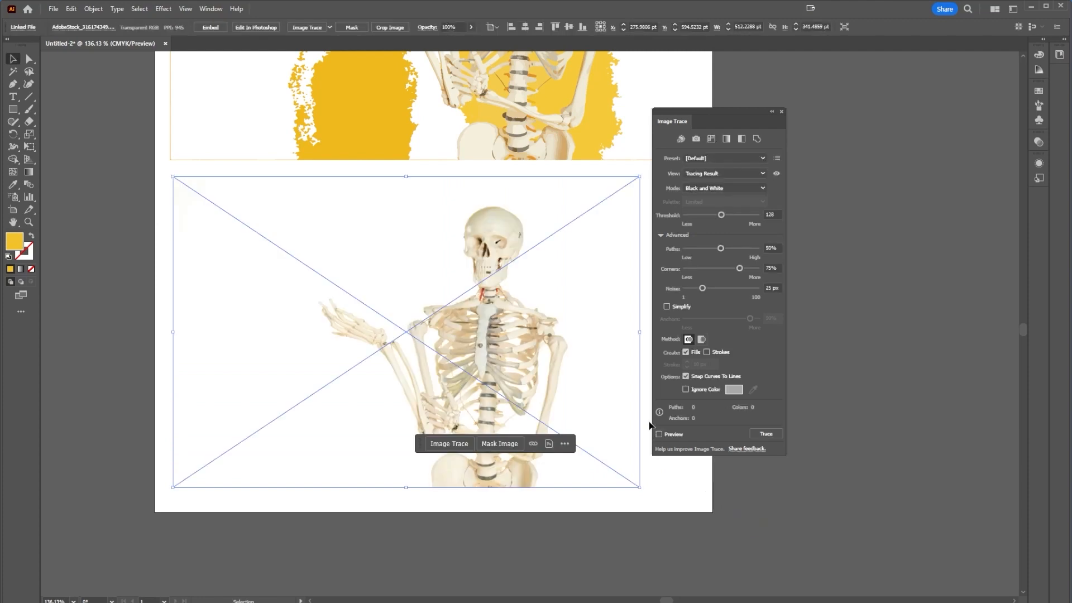
Step: Try to set the blank background of the newly placed skeleton image as its ignored tracing color
click(686, 389)
click(752, 390)
click(386, 242)
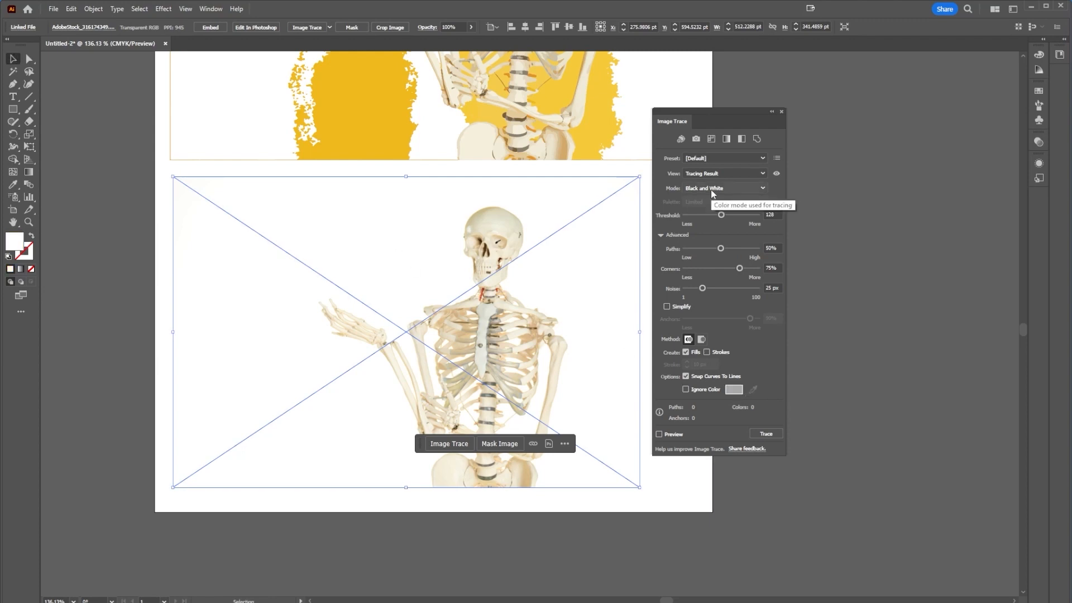
Step: Trace the transparent-background skeleton image with live preview in Color mode, enabling Ignore Color for white
click(659, 435)
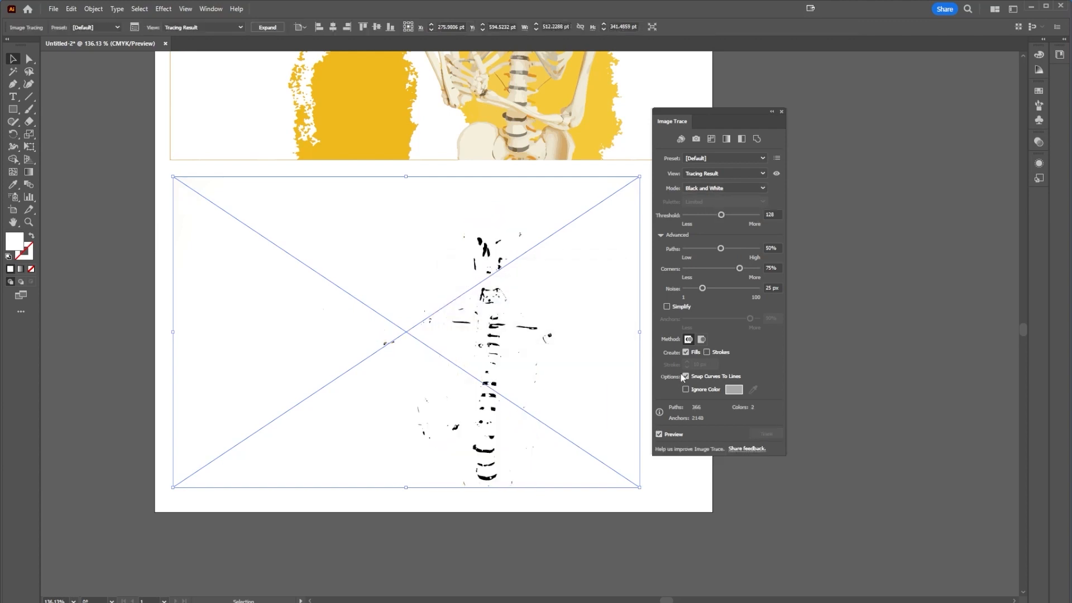
click(714, 191)
click(711, 202)
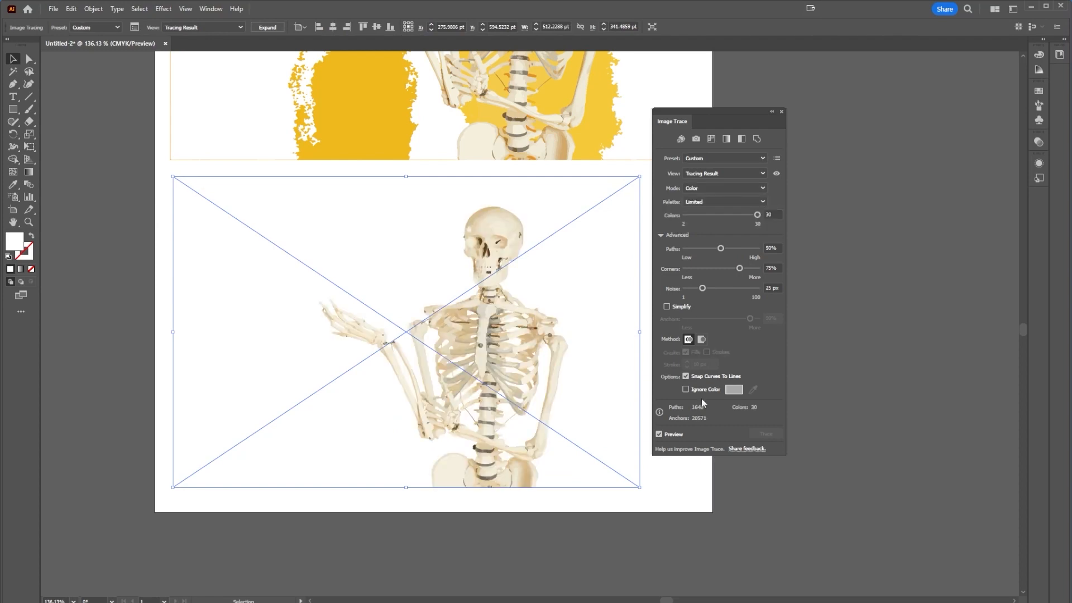
click(685, 390)
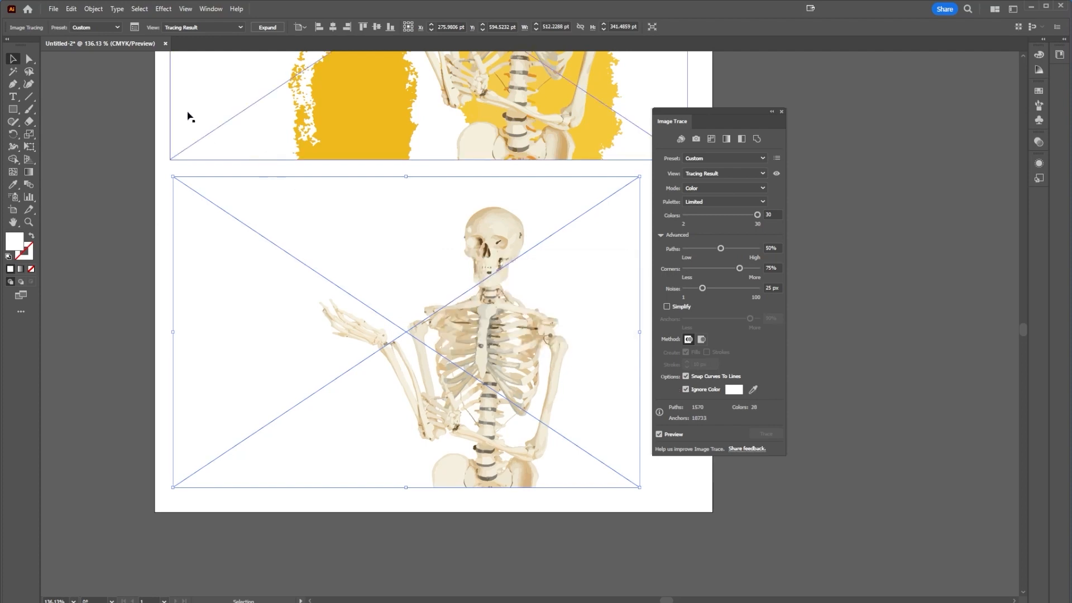
Step: Expand the lower skeleton's tracing result into editable vector paths
click(93, 9)
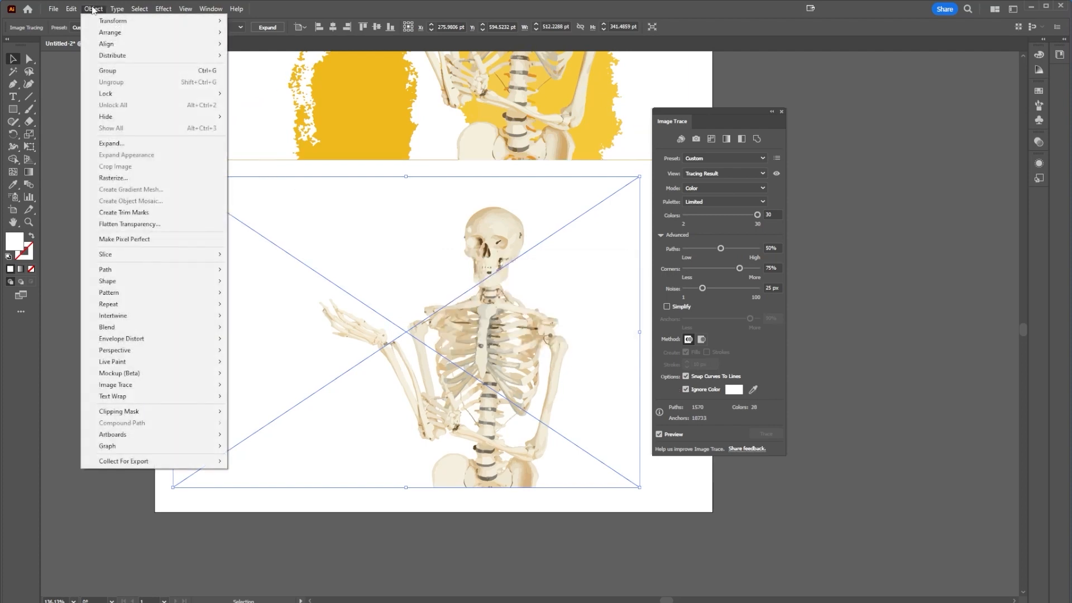
mouse_move(182, 385)
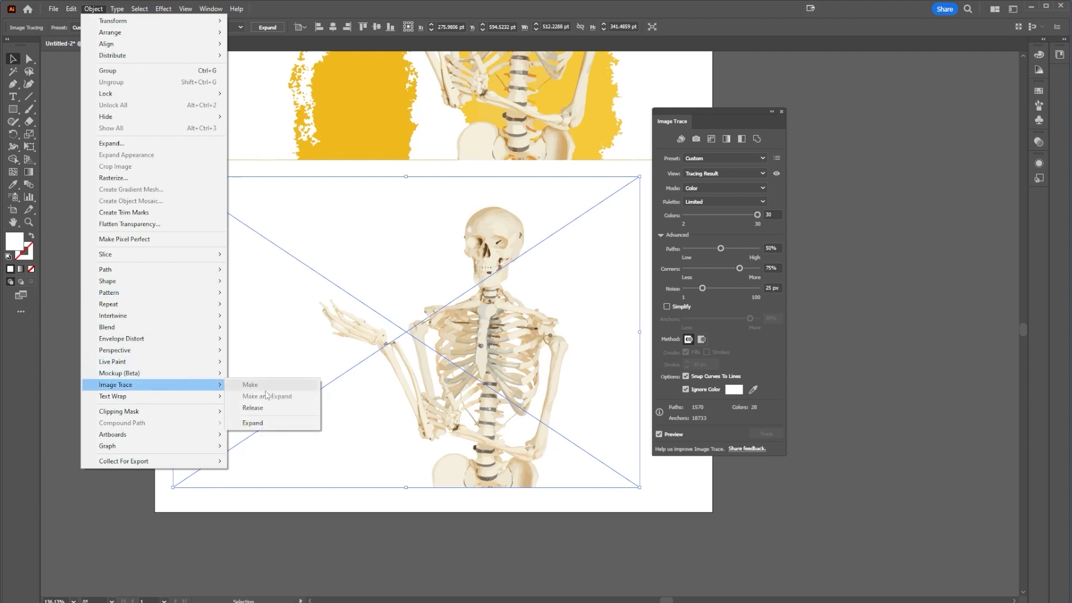
click(263, 423)
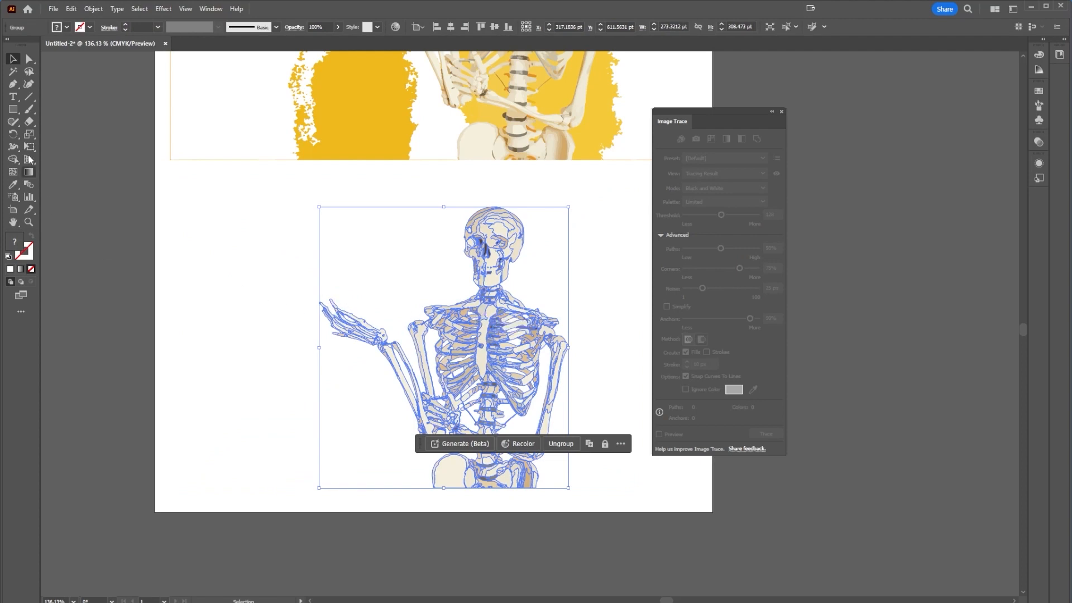
Step: Draw a rectangle about 454 x 186 pt across the expanded skeleton's torso and fill it with blue
click(13, 109)
drag(227, 242, 641, 411)
double_click(17, 240)
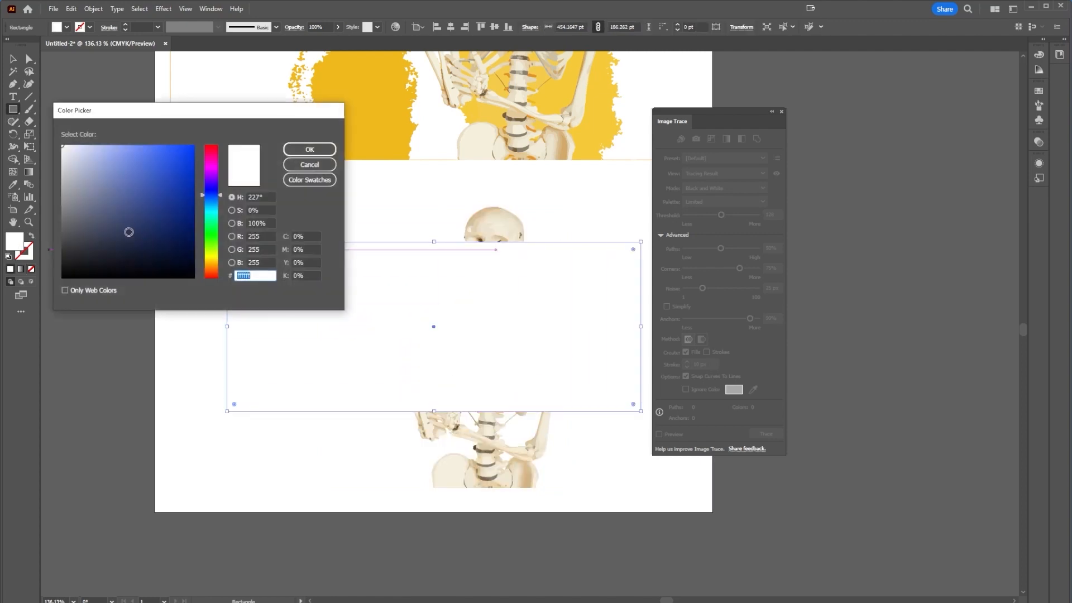
click(177, 146)
click(310, 150)
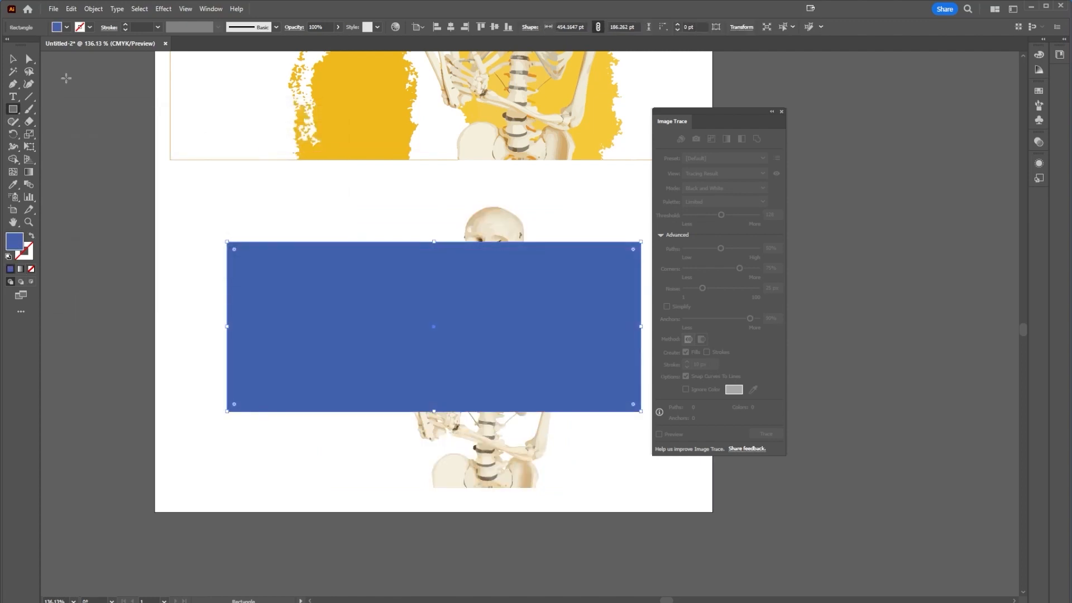
Step: Send the blue rectangle to the back, behind the vector skeleton, and deselect it
click(93, 8)
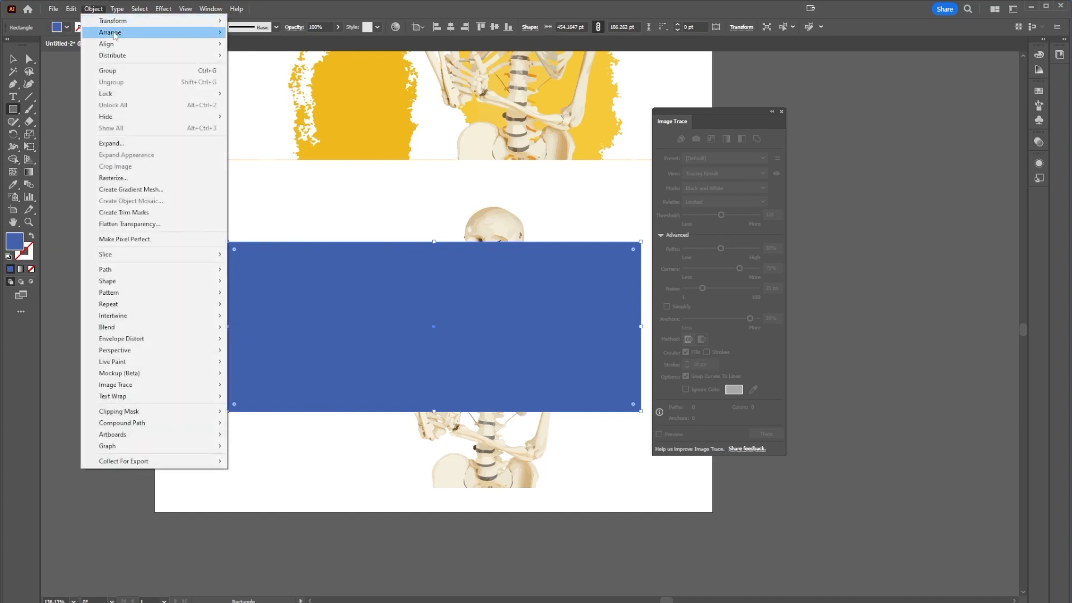
mouse_move(167, 32)
click(262, 67)
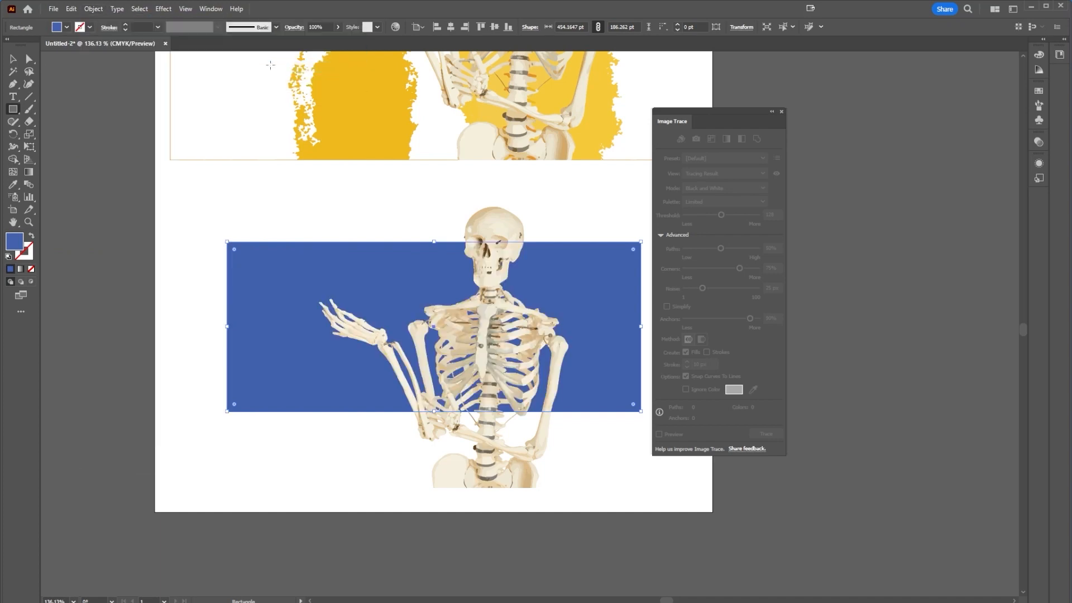
click(10, 55)
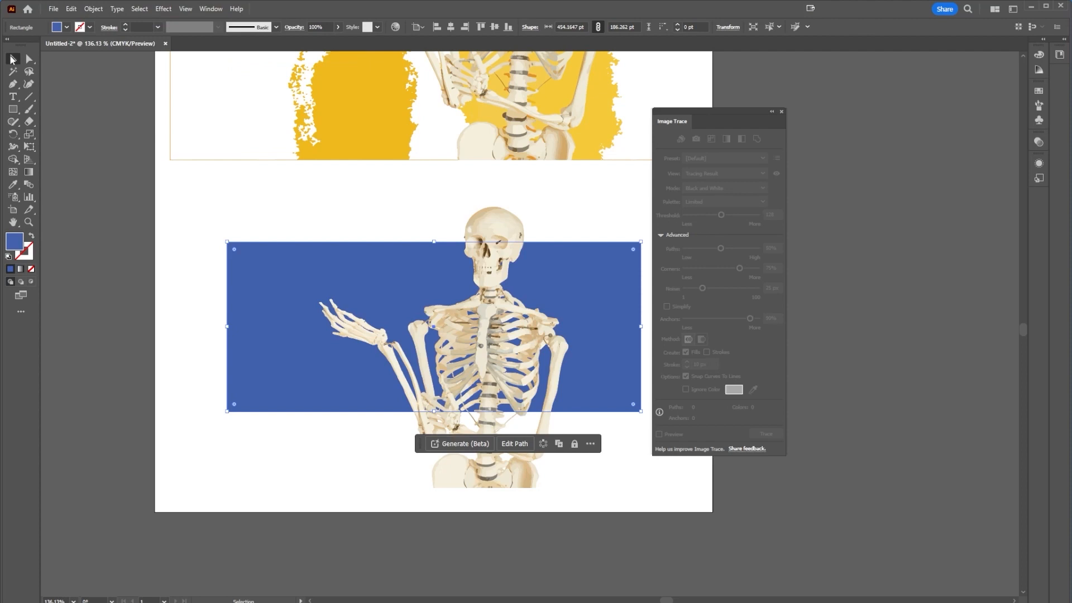
click(184, 217)
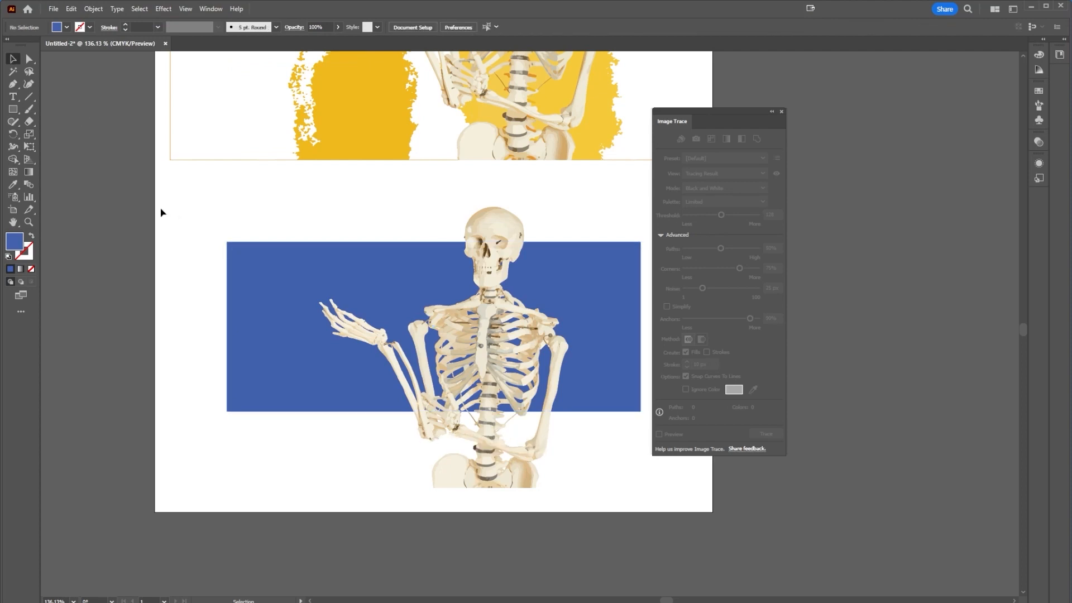